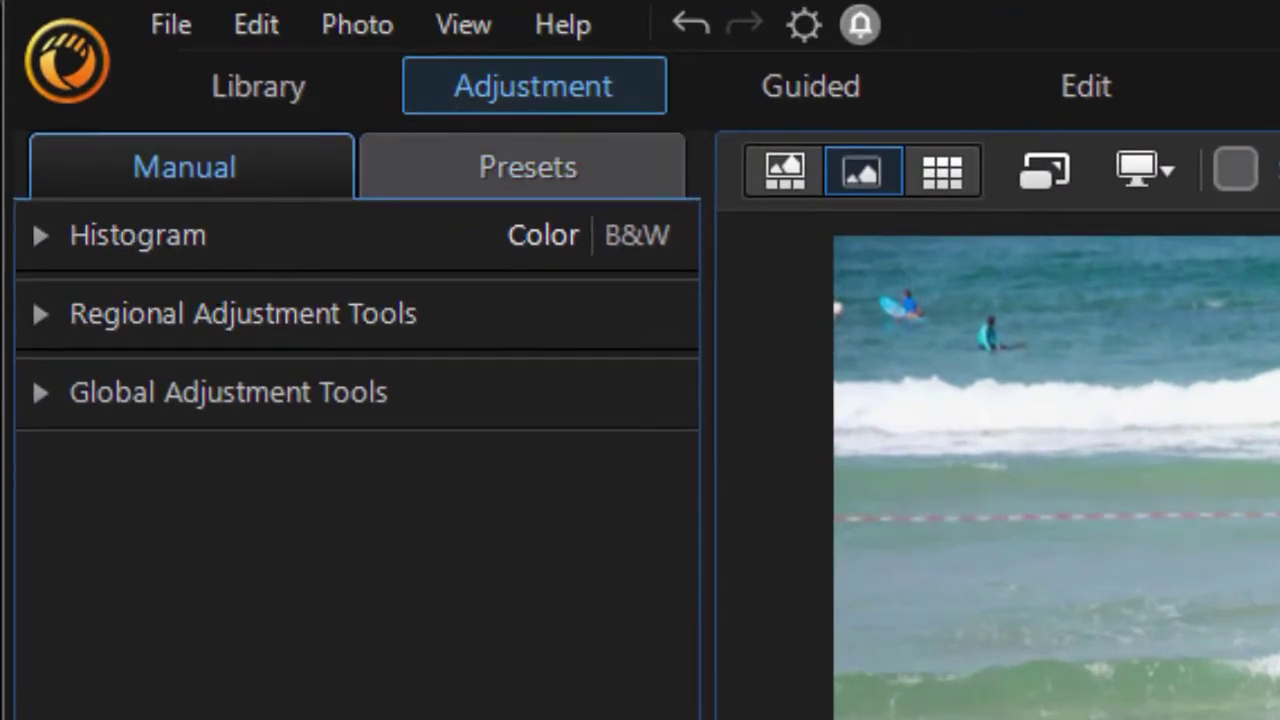
Expand the Regional Adjustment Tools and start a new linear gradient mask on the beach photo.
click(40, 318)
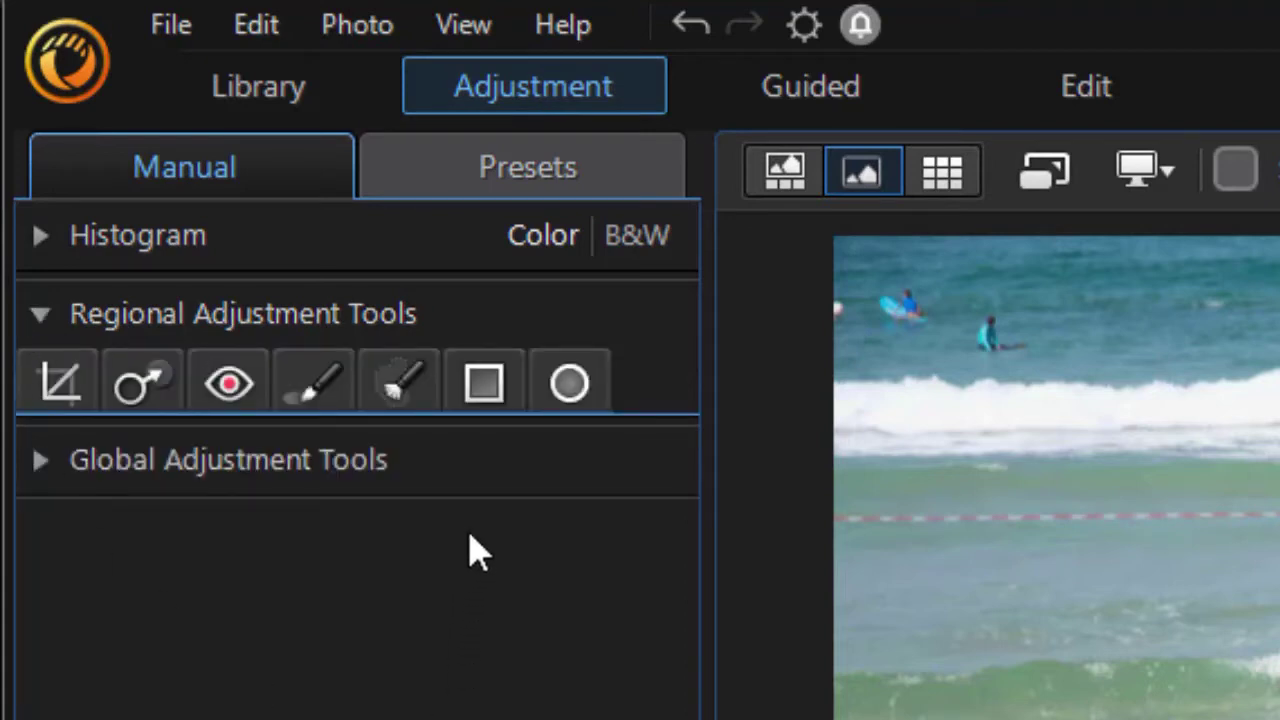
click(482, 387)
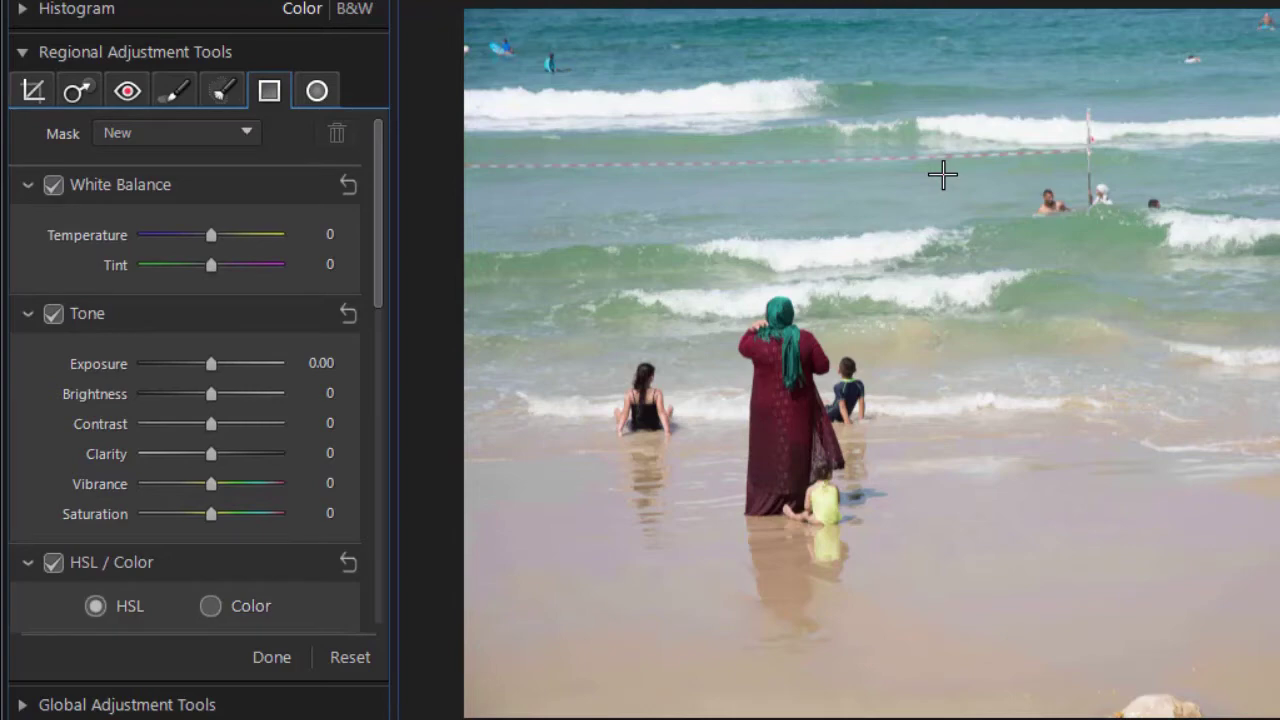
Draw a linear gradient over the sea and tune its guides to fade just above the shoreline.
drag(942, 175, 943, 377)
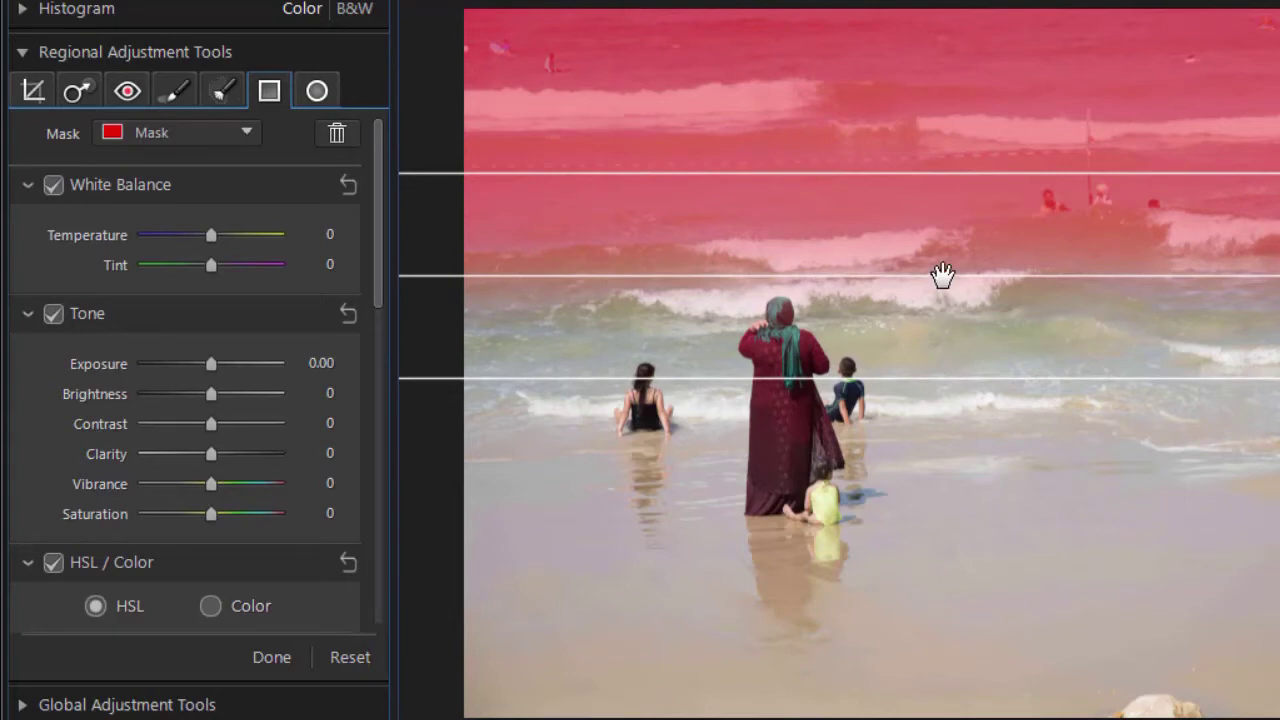
drag(944, 279, 919, 335)
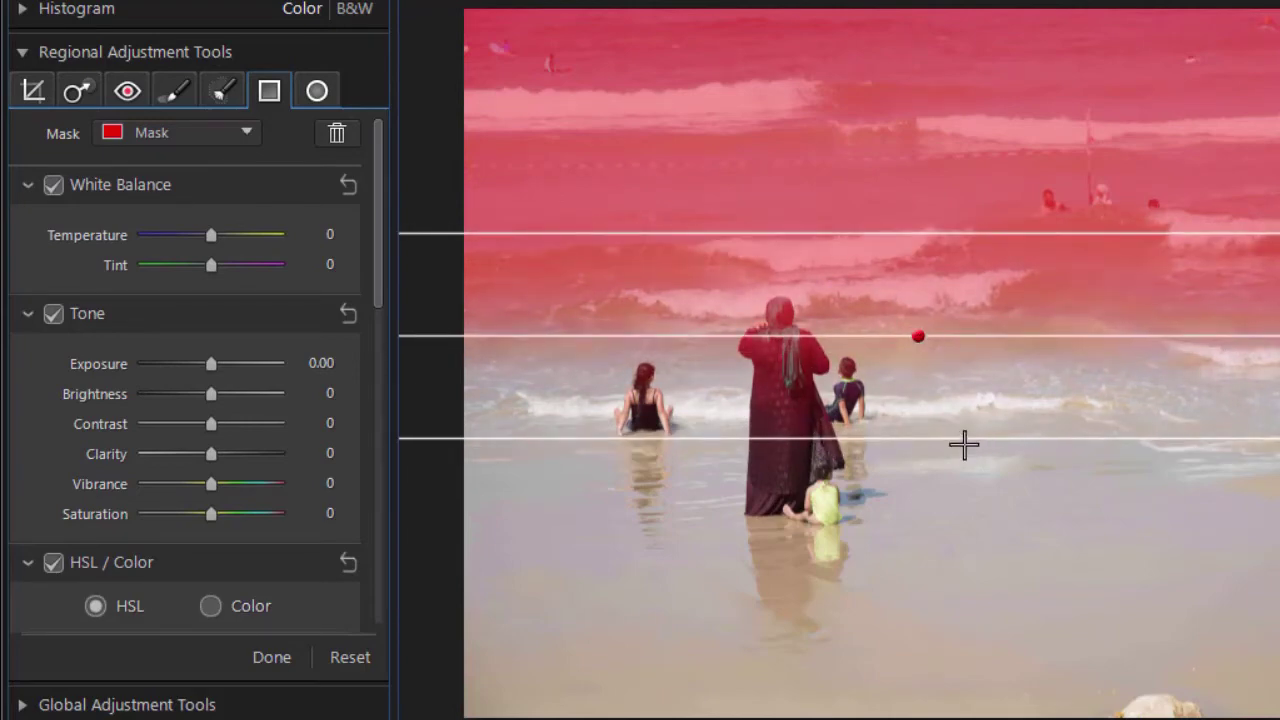
drag(963, 443, 1020, 446)
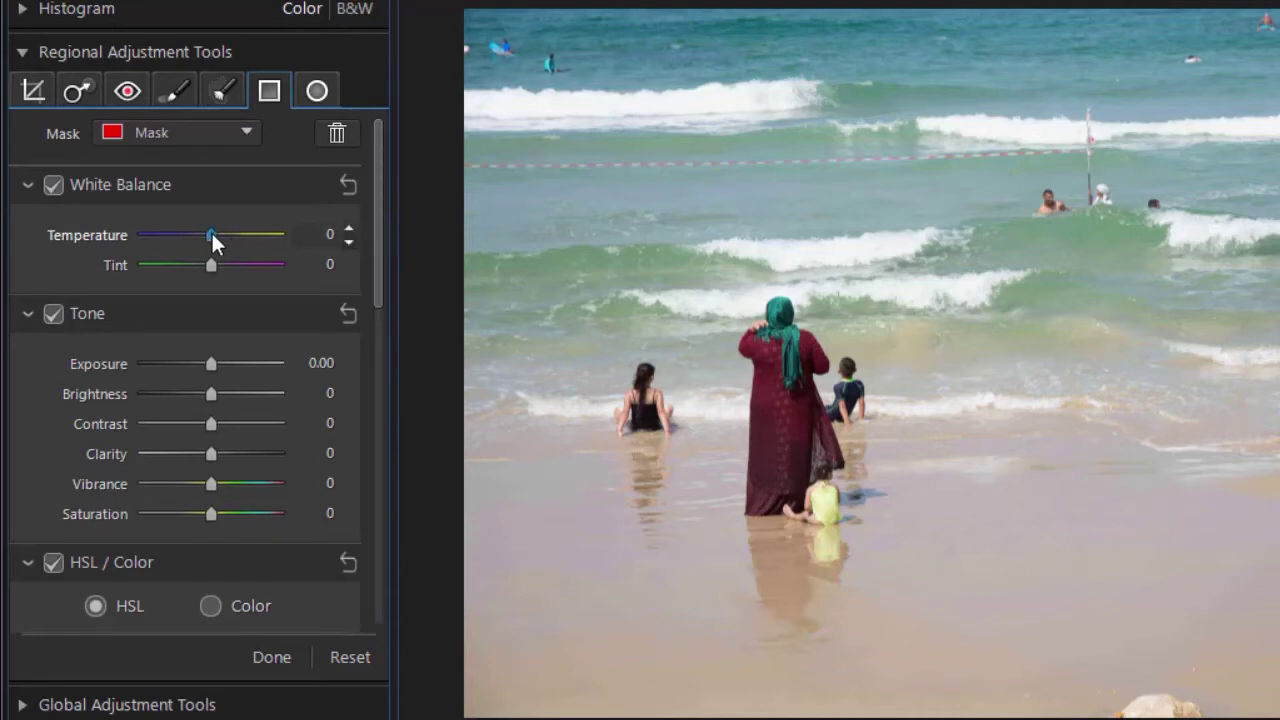
Cool the masked sea to temperature -30 and shift the gradient down onto the waterline.
mouse_move(211, 232)
mouse_down()
mouse_move(174, 234)
mouse_move(191, 239)
mouse_up()
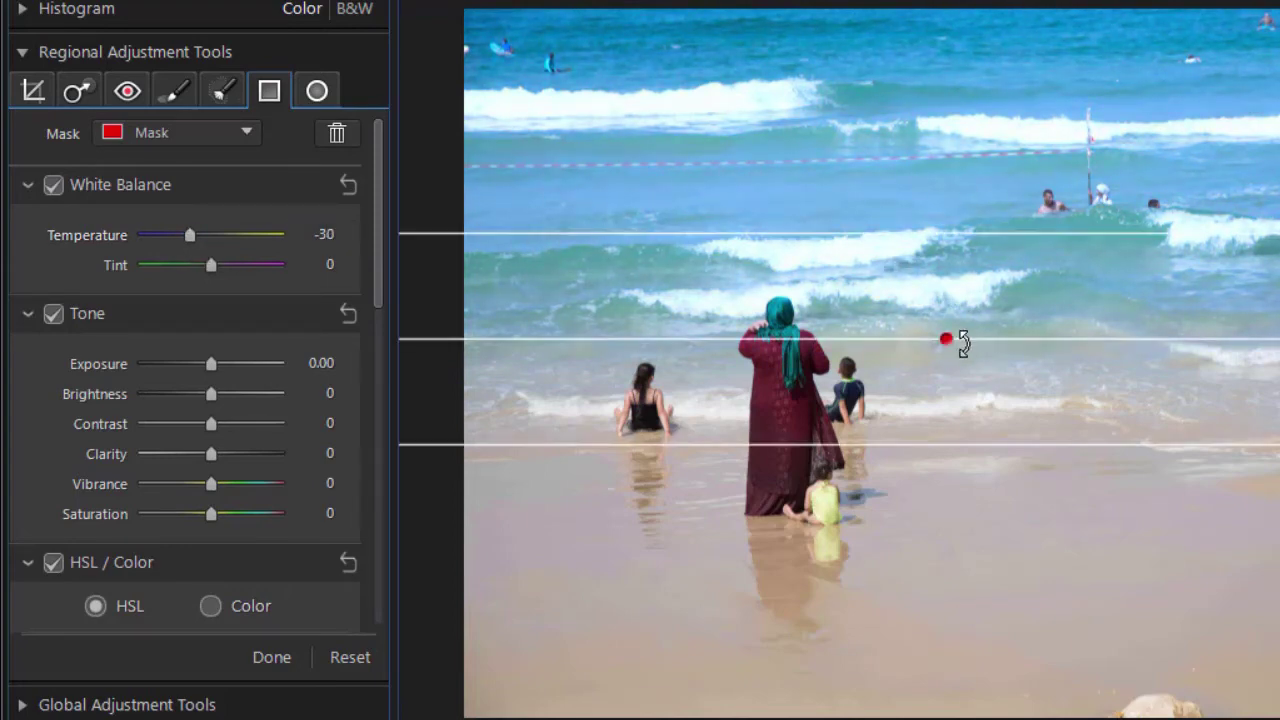
drag(946, 339, 923, 426)
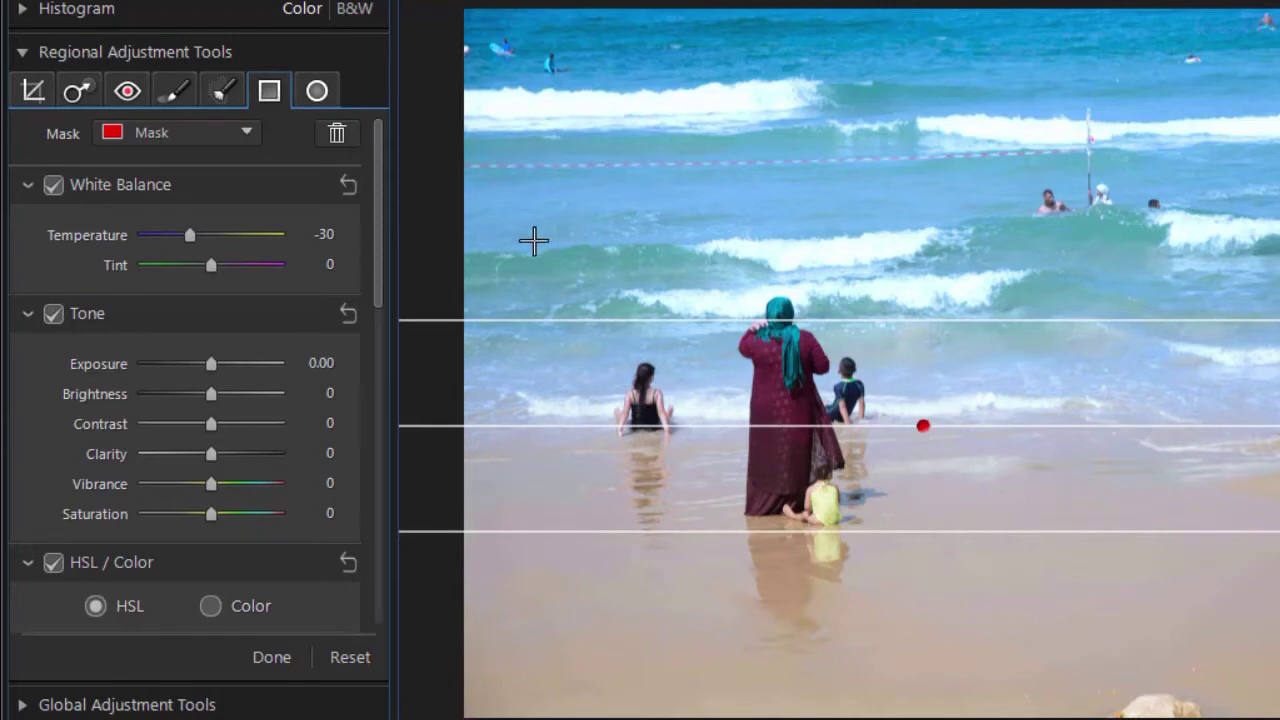
Create a new mask with a tilted gradient rising from the bottom edge over the sand.
click(246, 129)
click(213, 161)
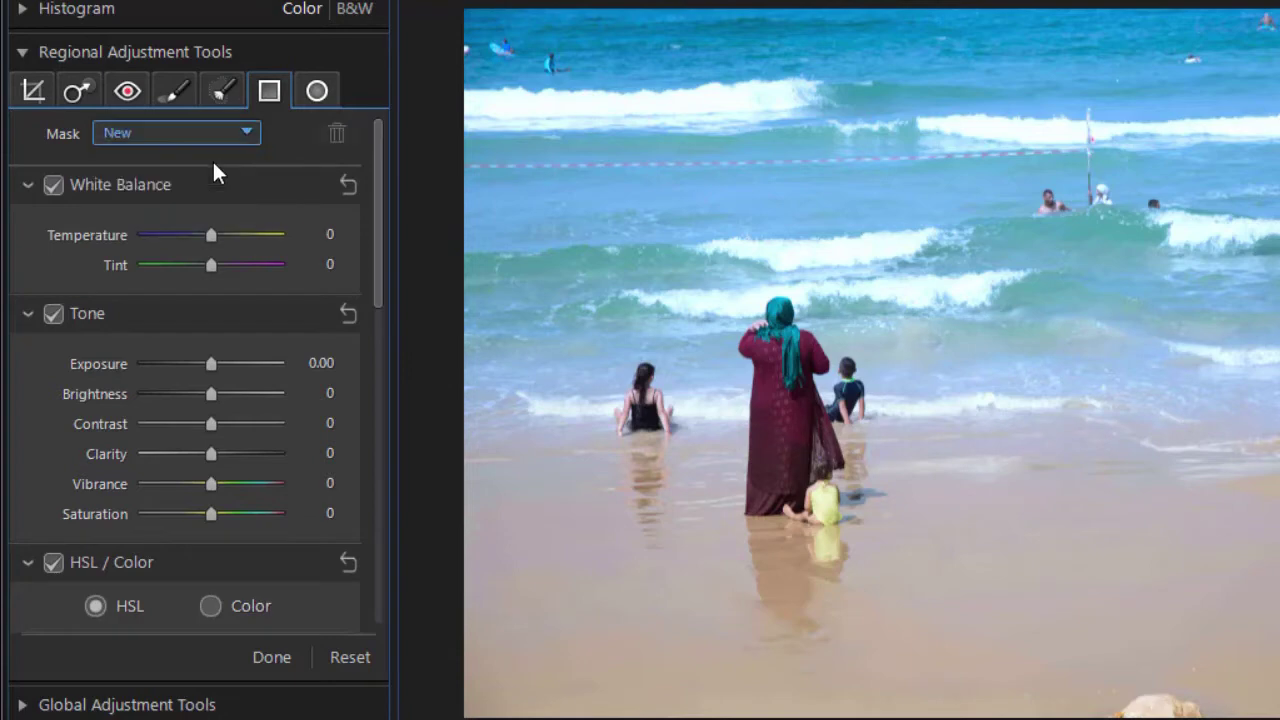
click(988, 546)
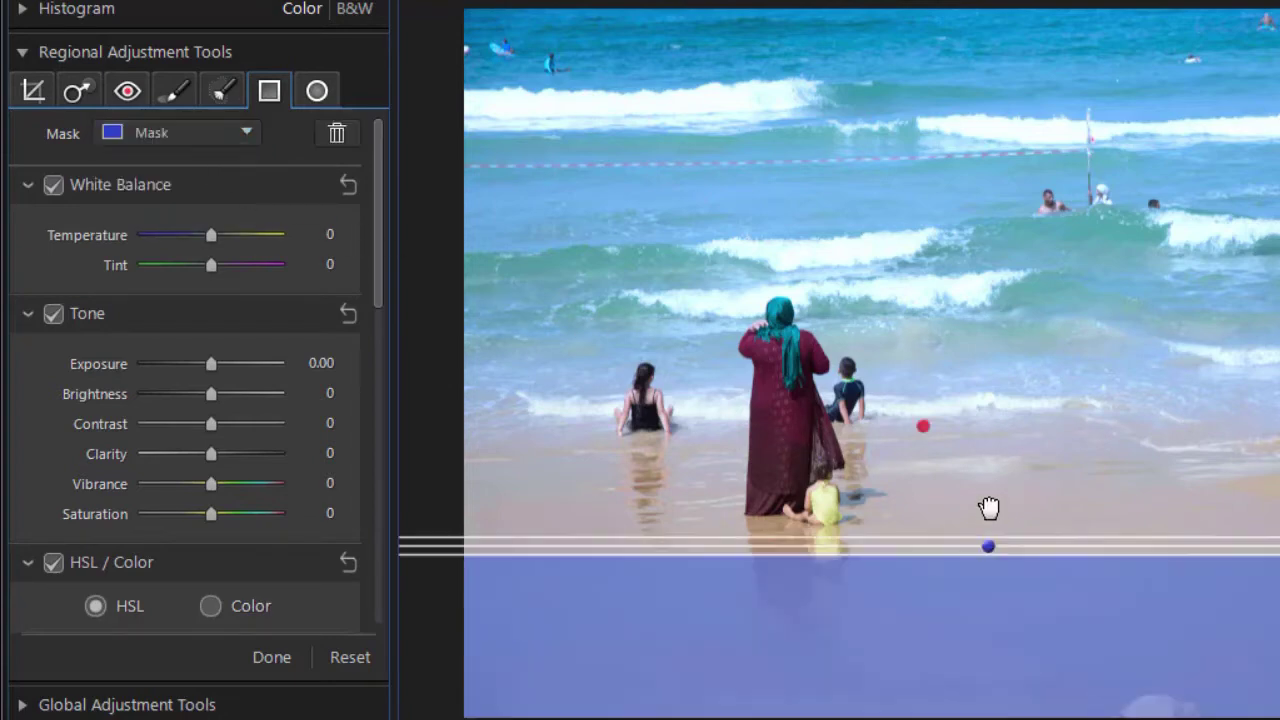
drag(988, 508, 986, 403)
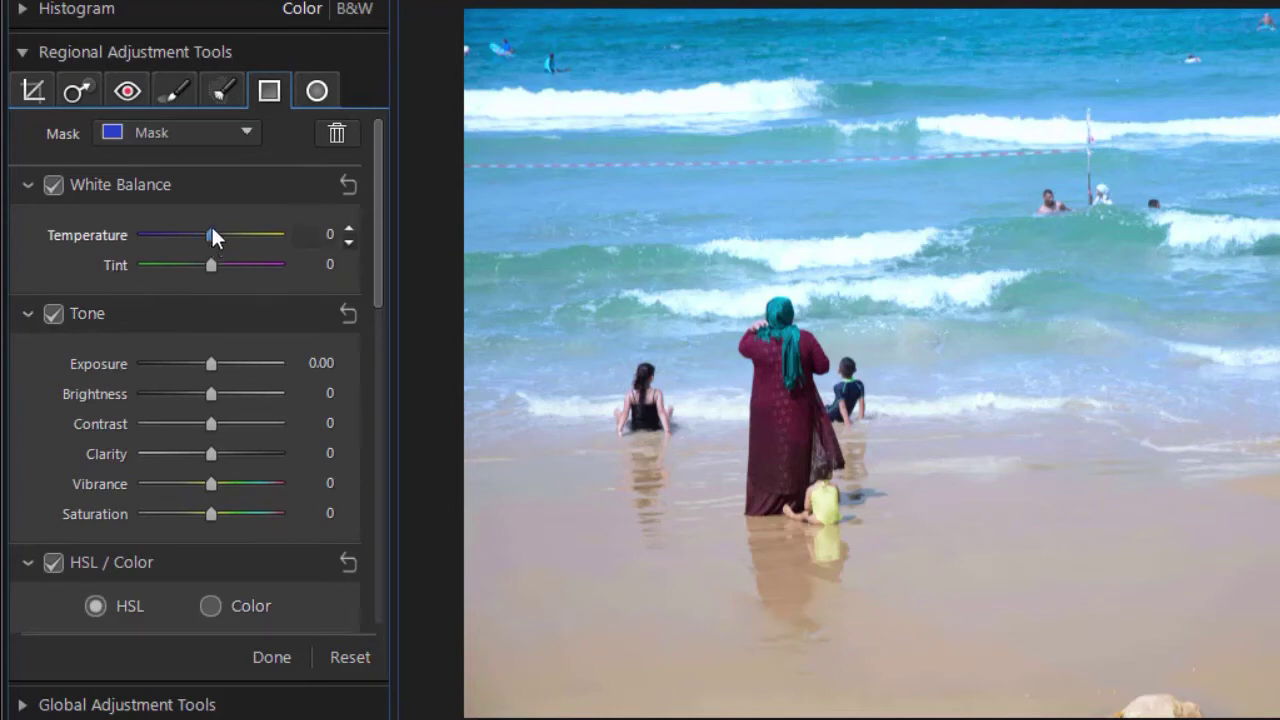
Raise the sand mask's white balance temperature to 78 for a golden-brown beach.
drag(212, 236, 263, 238)
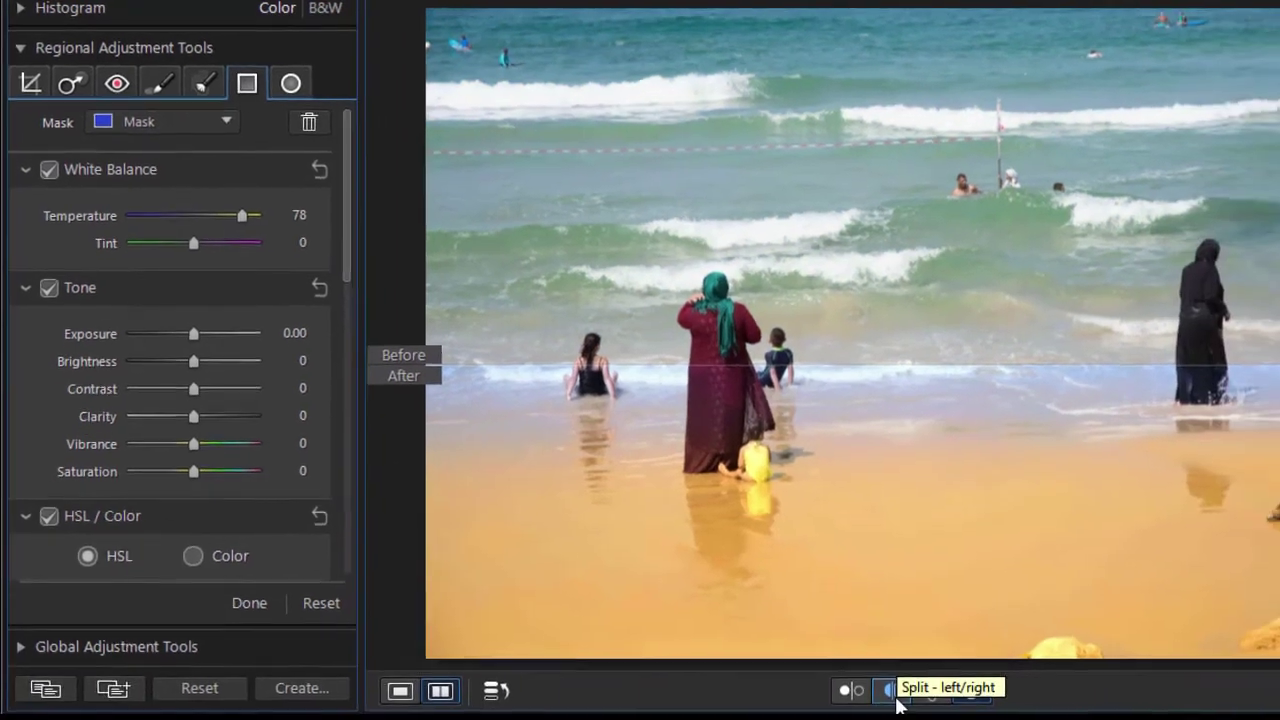
Compare the beach photo in left/right split view, then switch to the portrait DSC_2993.jpg.
click(874, 680)
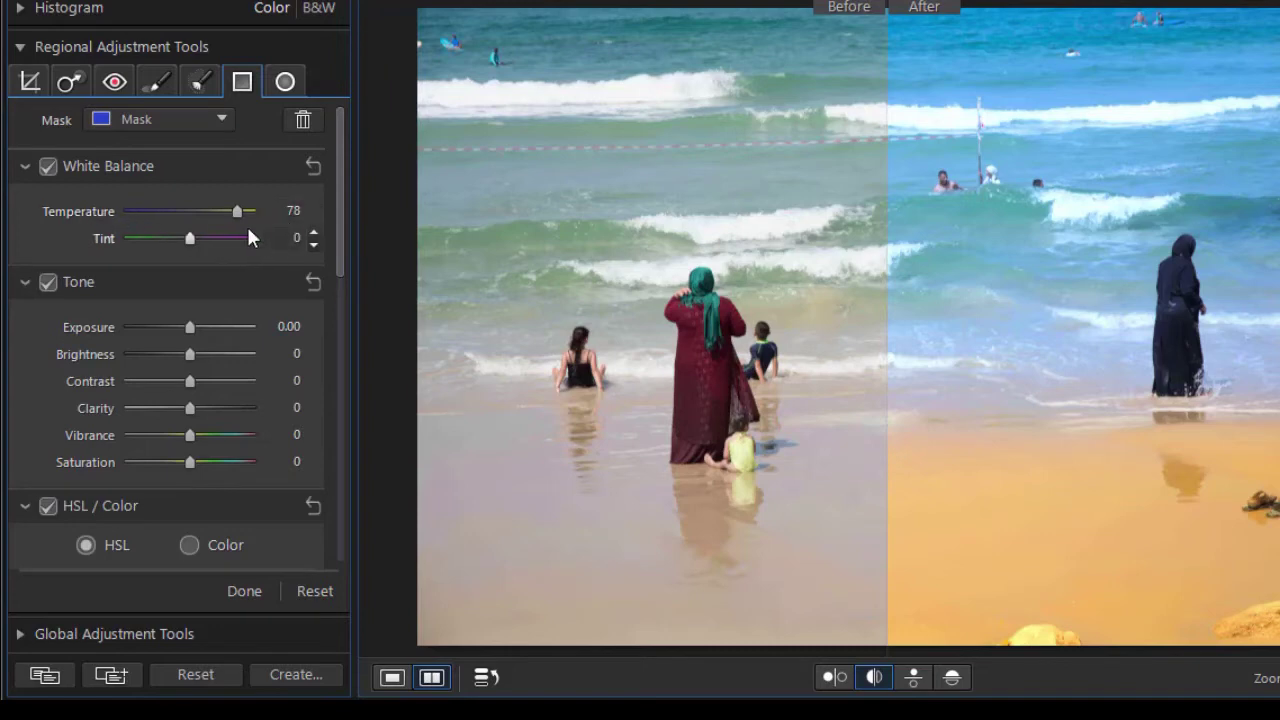
drag(340, 258, 327, 372)
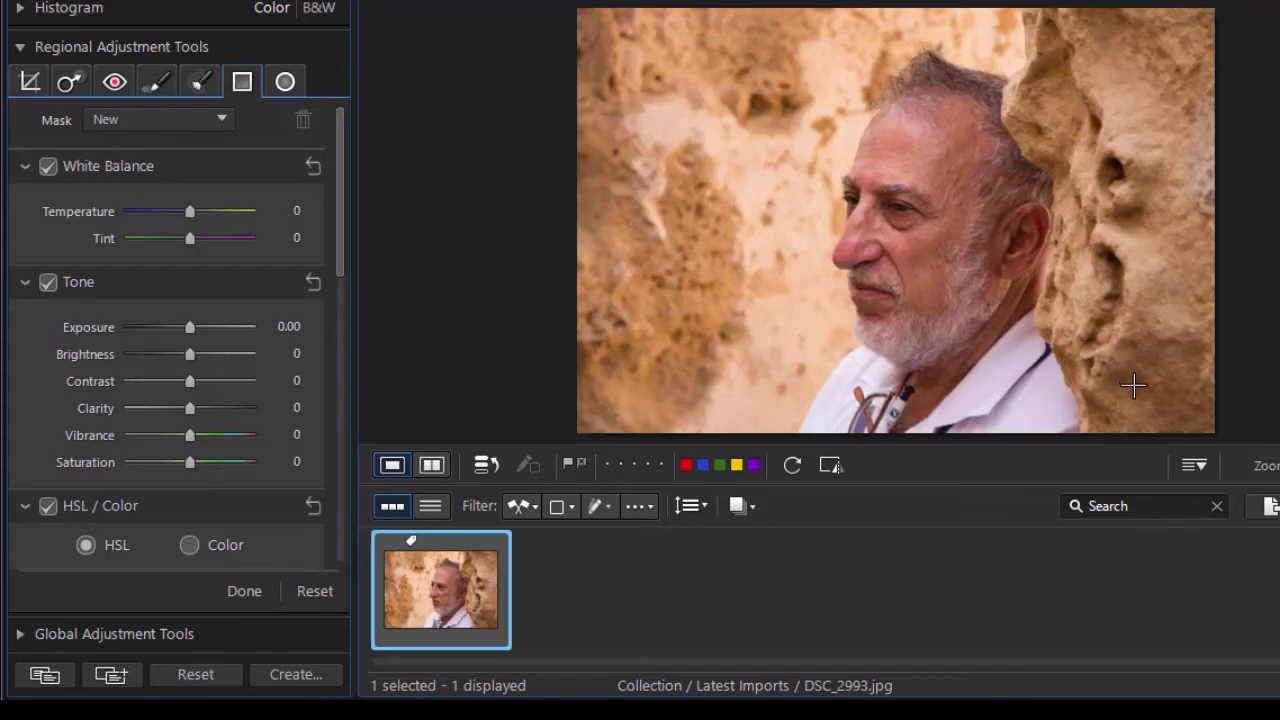
Drag a diagonal gradient over the portrait's right-hand wall with exposure 0.46 and brightness 20.
drag(1125, 372, 1026, 297)
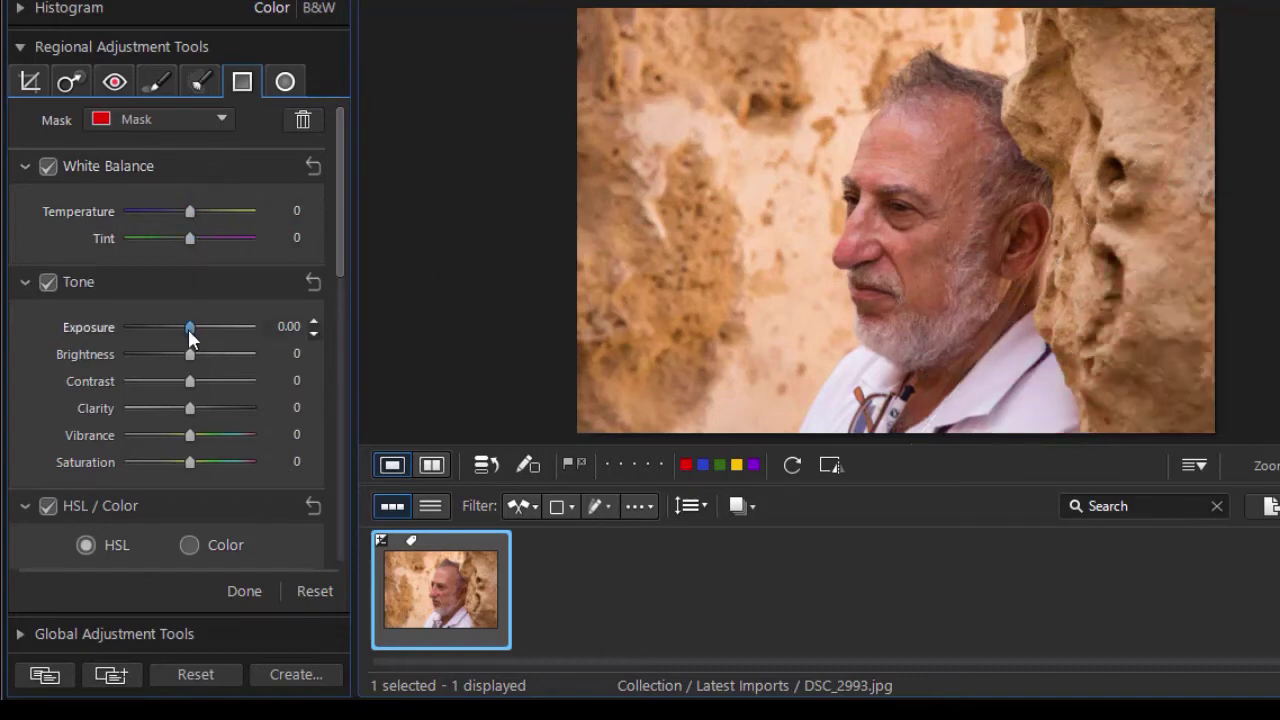
mouse_move(191, 328)
mouse_down()
mouse_move(195, 356)
mouse_move(229, 355)
mouse_move(202, 355)
mouse_move(196, 329)
mouse_up()
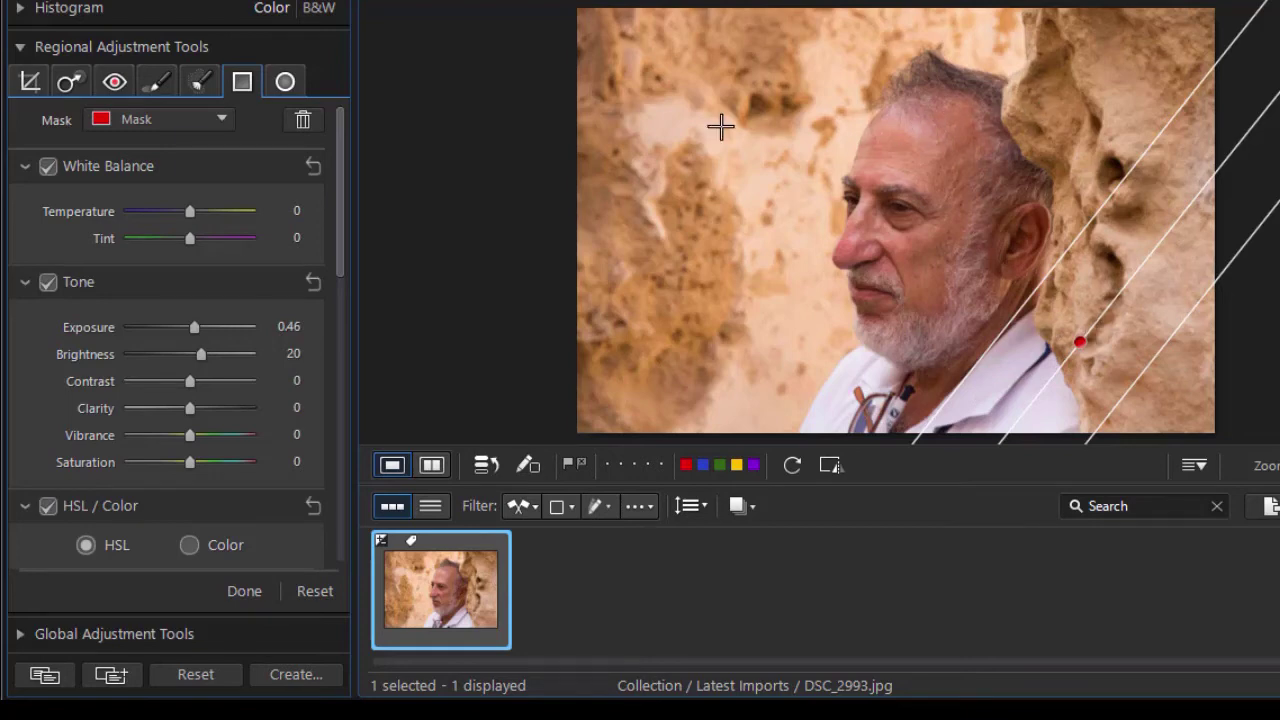
Add a new gradient mask from the top-right corner at exposure 1.11, extended down-left.
click(218, 118)
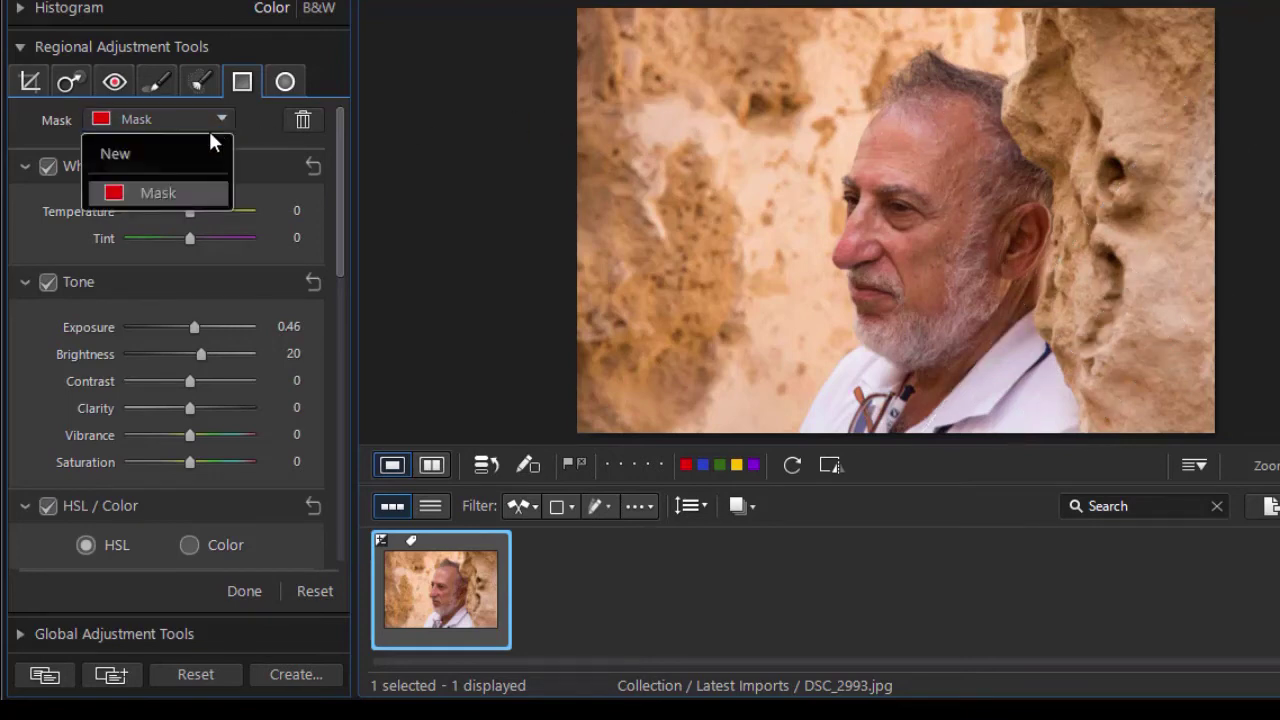
click(194, 142)
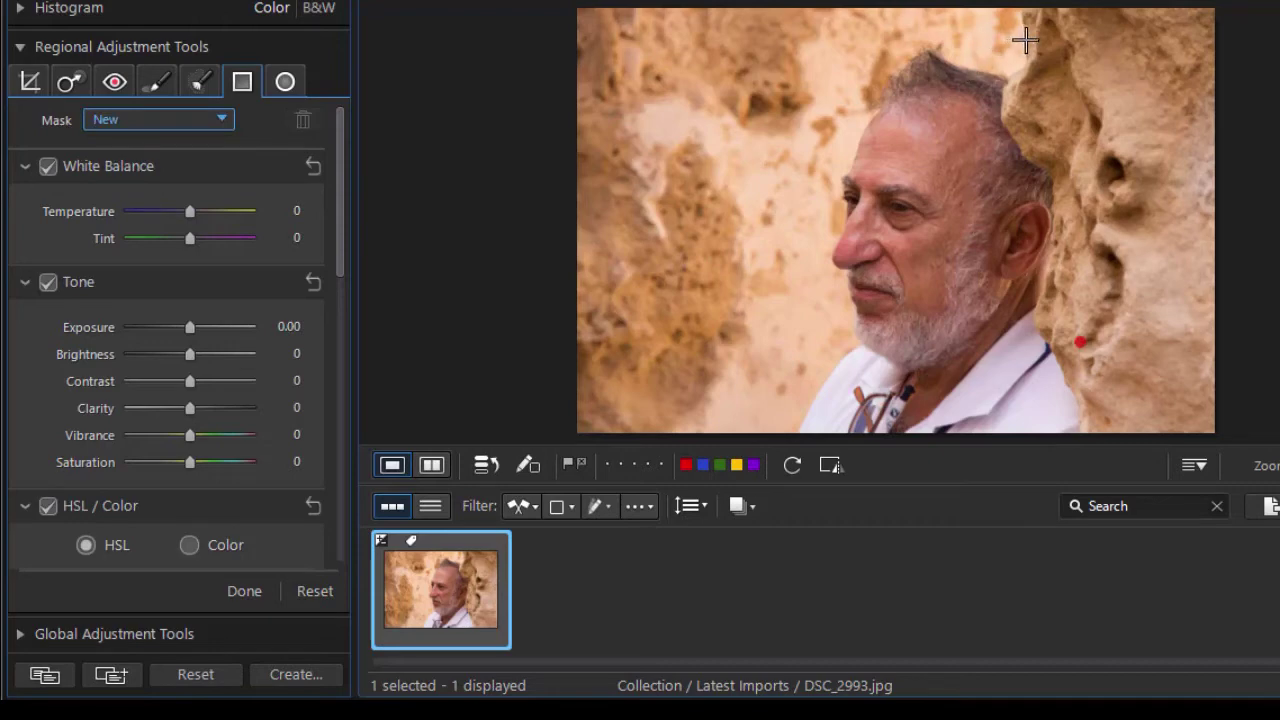
drag(1110, 38, 1078, 63)
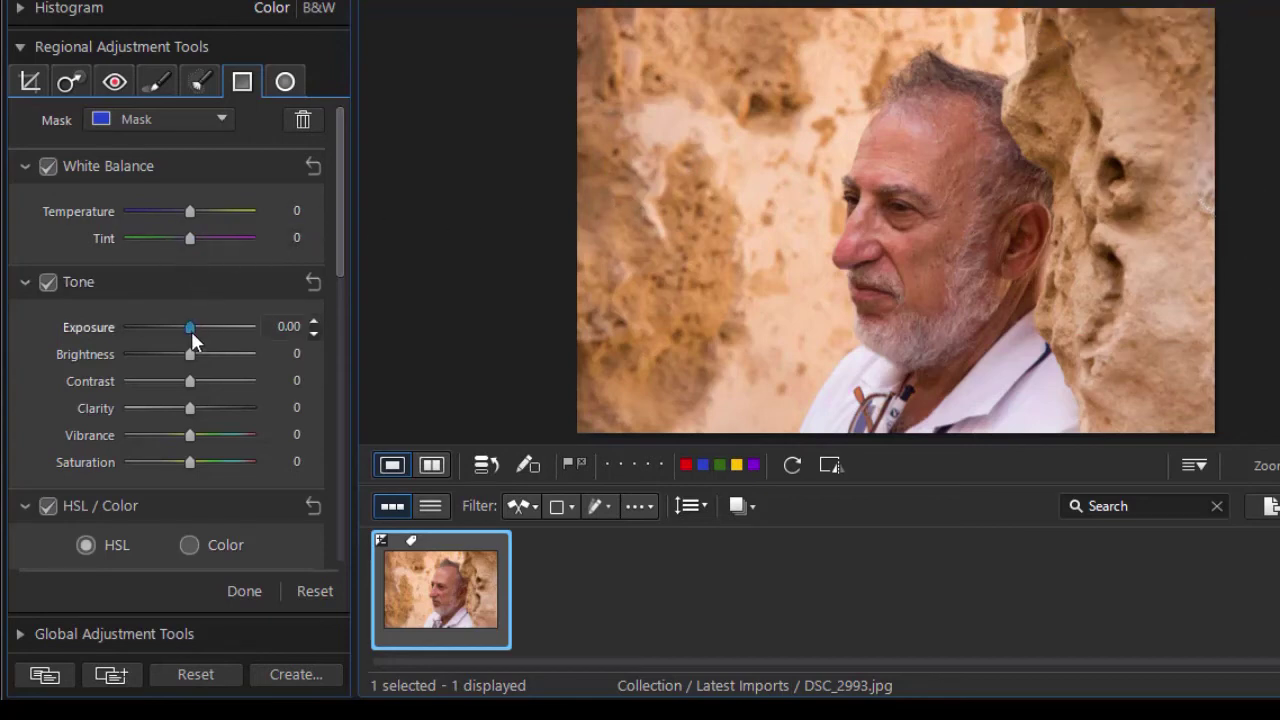
drag(191, 331, 204, 337)
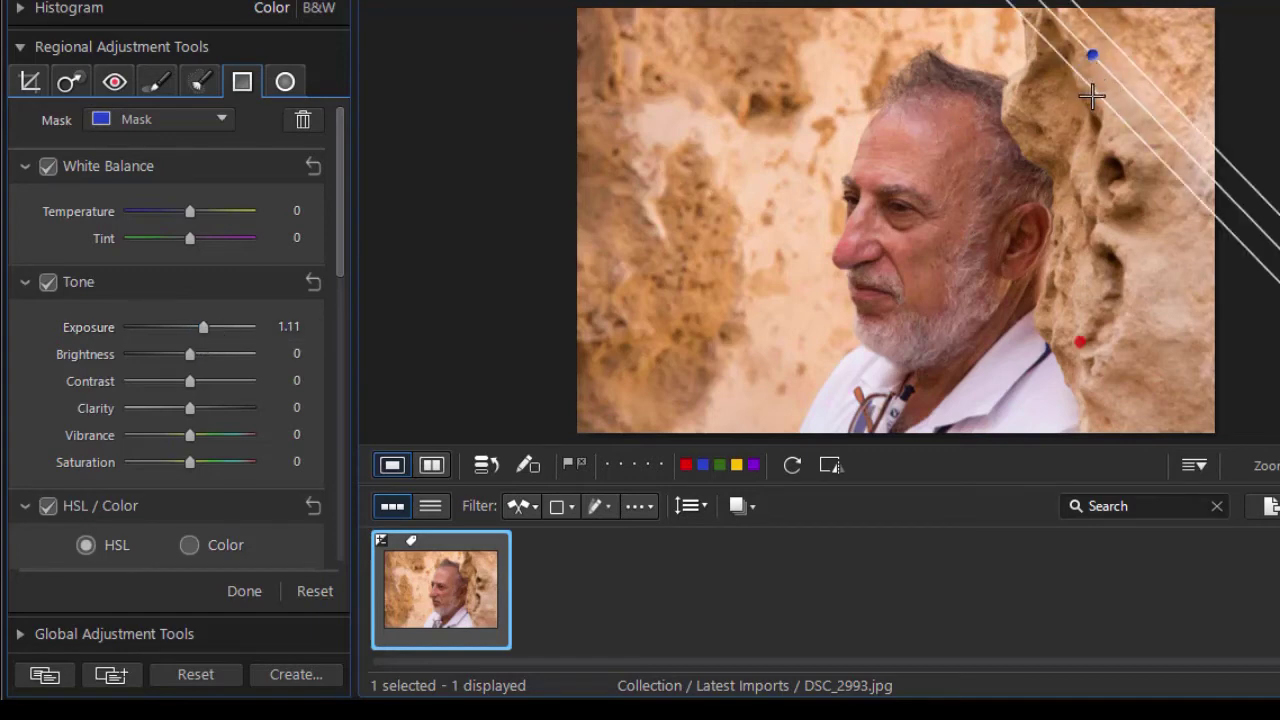
drag(1094, 88, 991, 166)
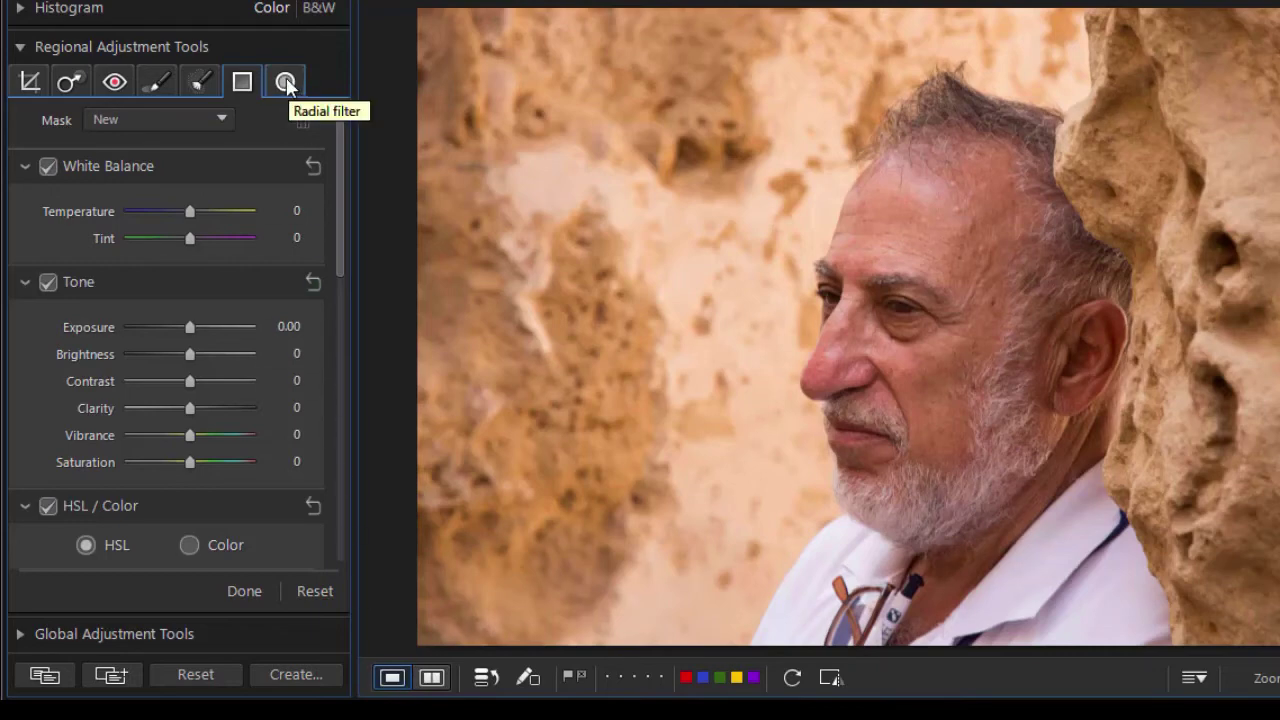
Draw a radial ellipse on the man's face and darken its surroundings to brightness -33.
click(285, 83)
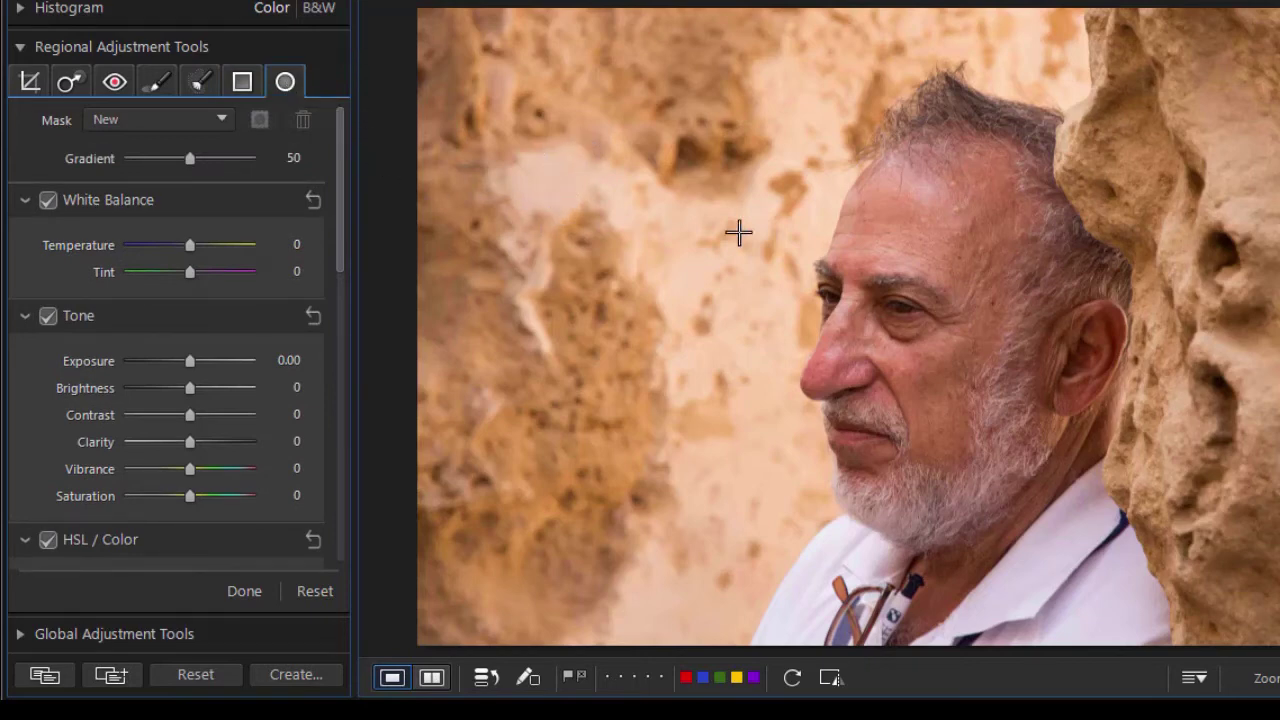
mouse_move(832, 212)
mouse_down()
mouse_move(849, 367)
mouse_move(923, 437)
mouse_move(1034, 414)
mouse_move(1001, 515)
mouse_move(1023, 471)
mouse_move(991, 400)
mouse_up()
drag(828, 214, 894, 354)
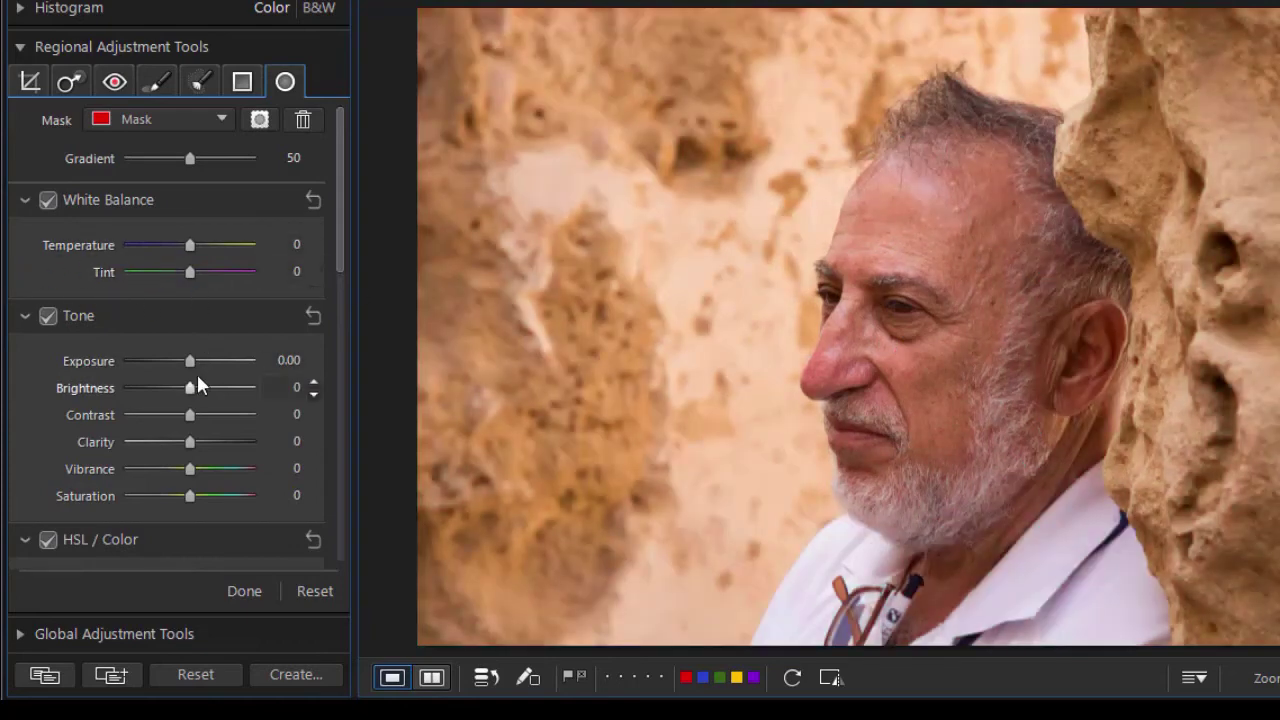
mouse_move(192, 390)
mouse_down()
mouse_move(209, 395)
mouse_move(175, 386)
mouse_up()
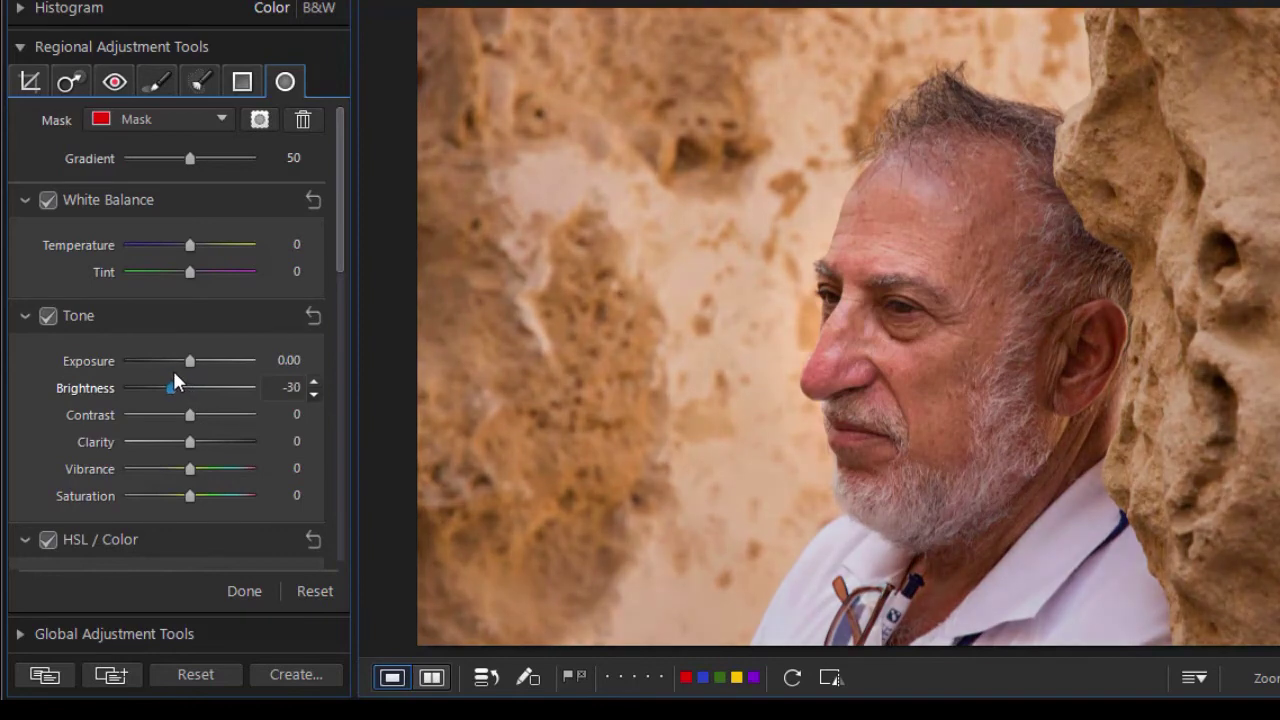
drag(175, 383, 172, 385)
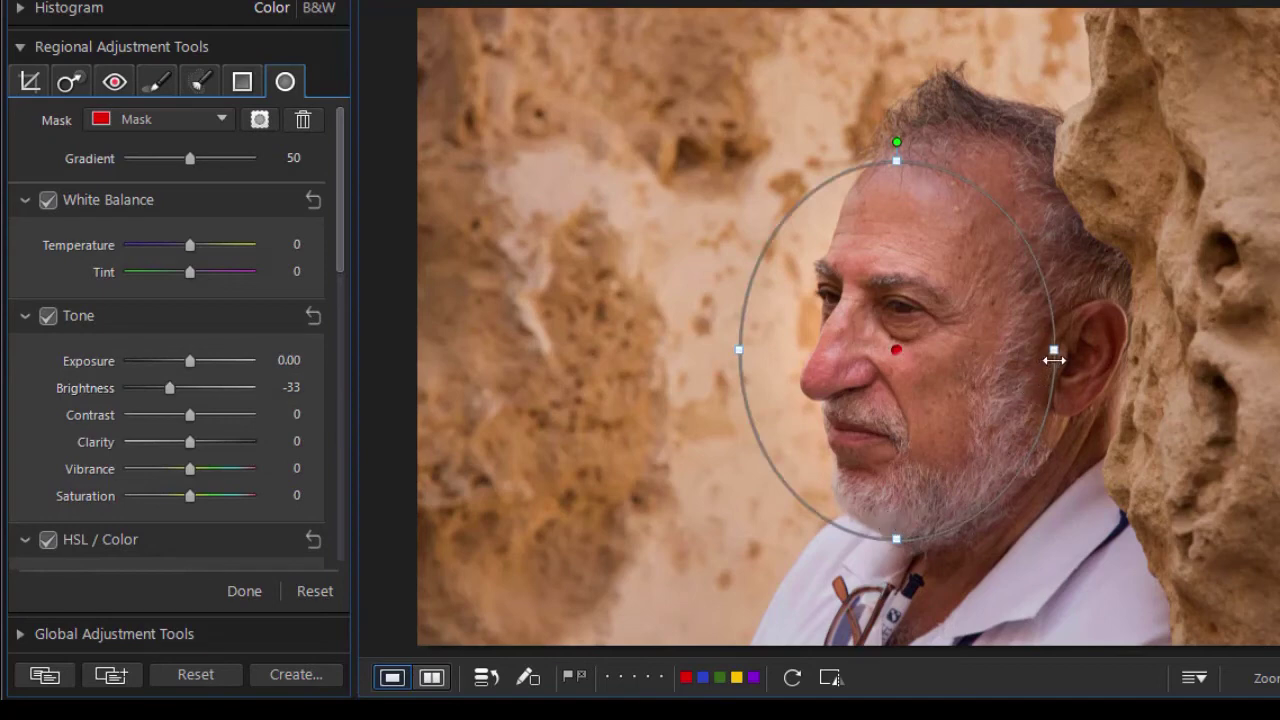
Centre the ellipse on the face, stretch it taller over the head, and lower brightness to -46.
mouse_move(1050, 352)
mouse_down()
mouse_move(1022, 357)
mouse_move(1031, 362)
mouse_up()
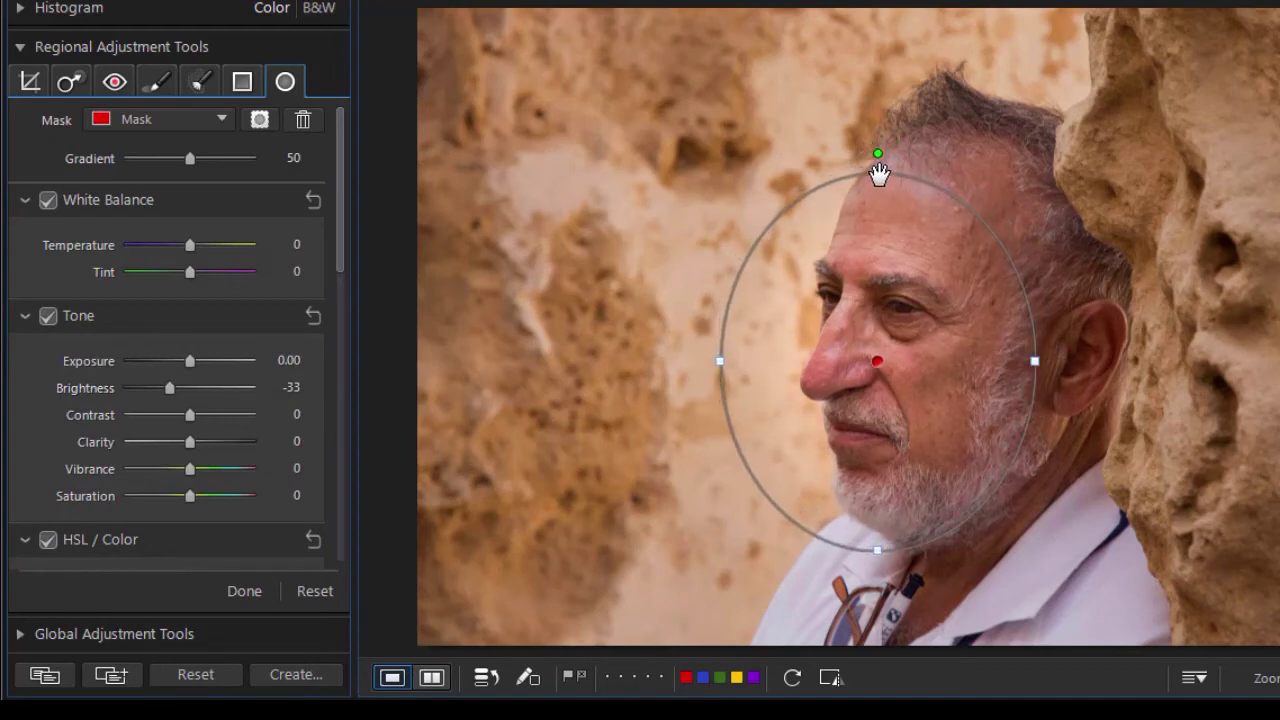
drag(878, 160, 877, 117)
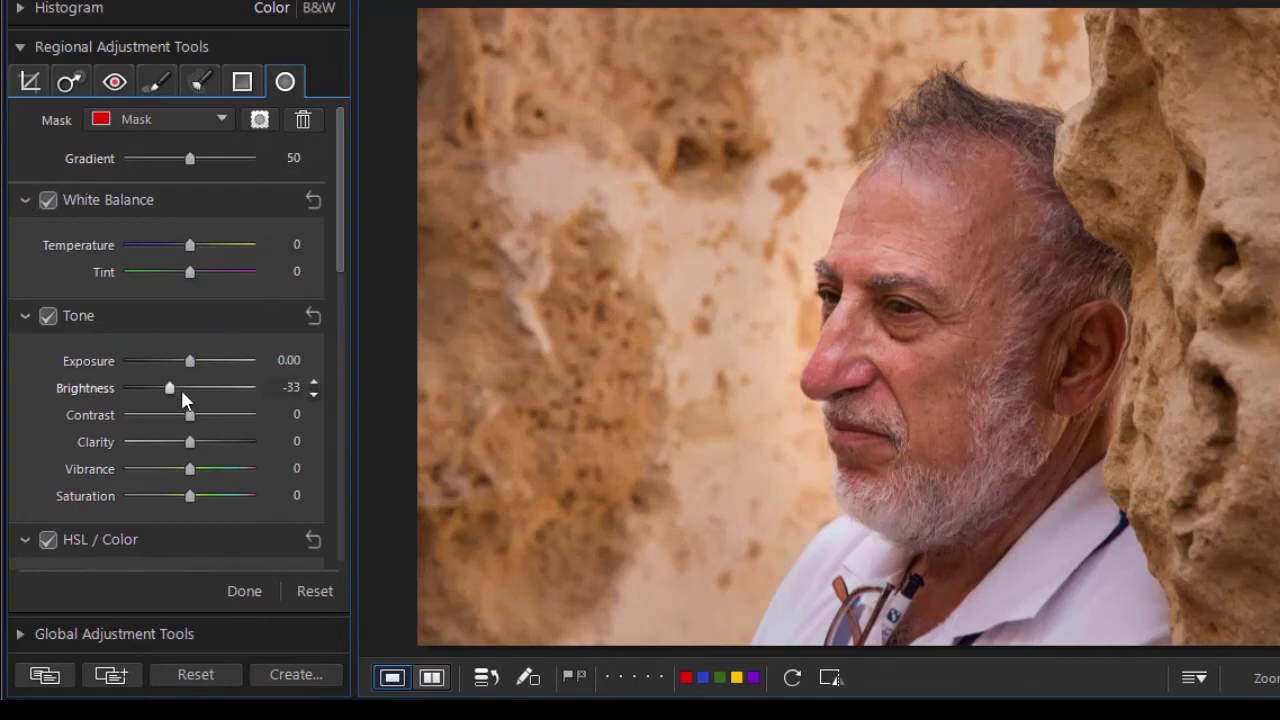
drag(180, 392, 163, 403)
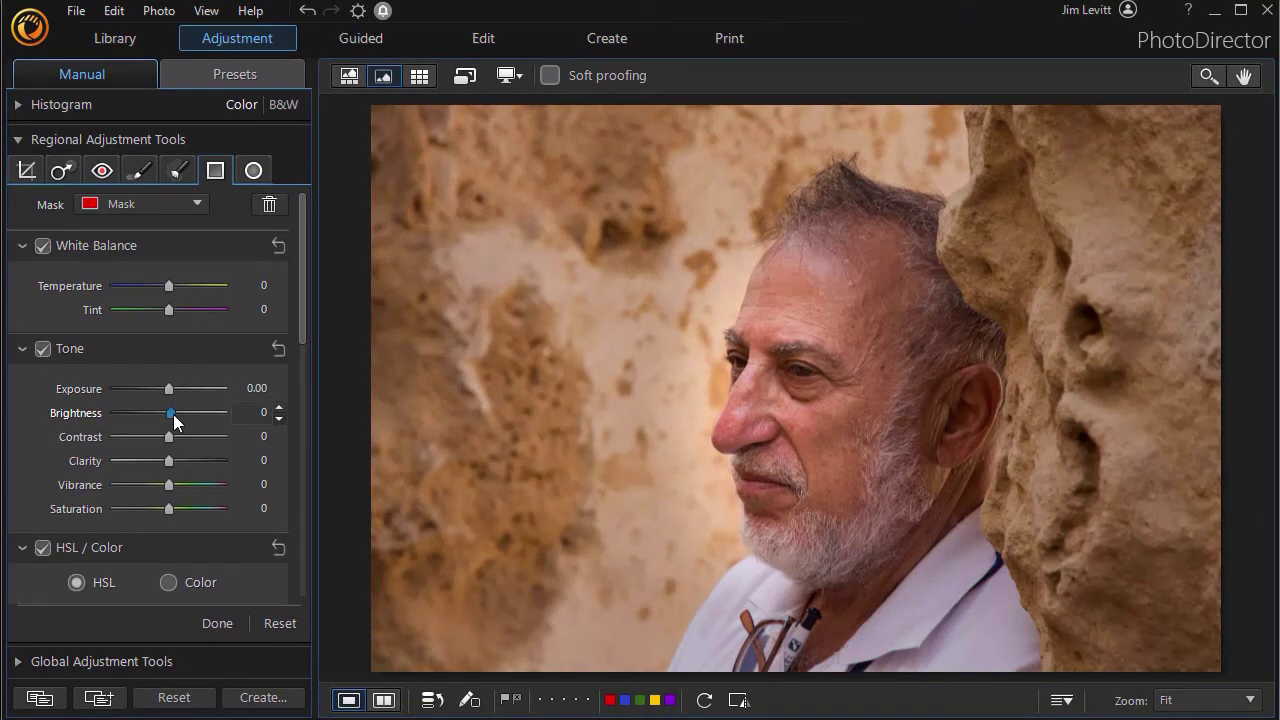
Add a graduated mask running up-left from the lower-right corner with brightness 71.
drag(173, 414, 206, 413)
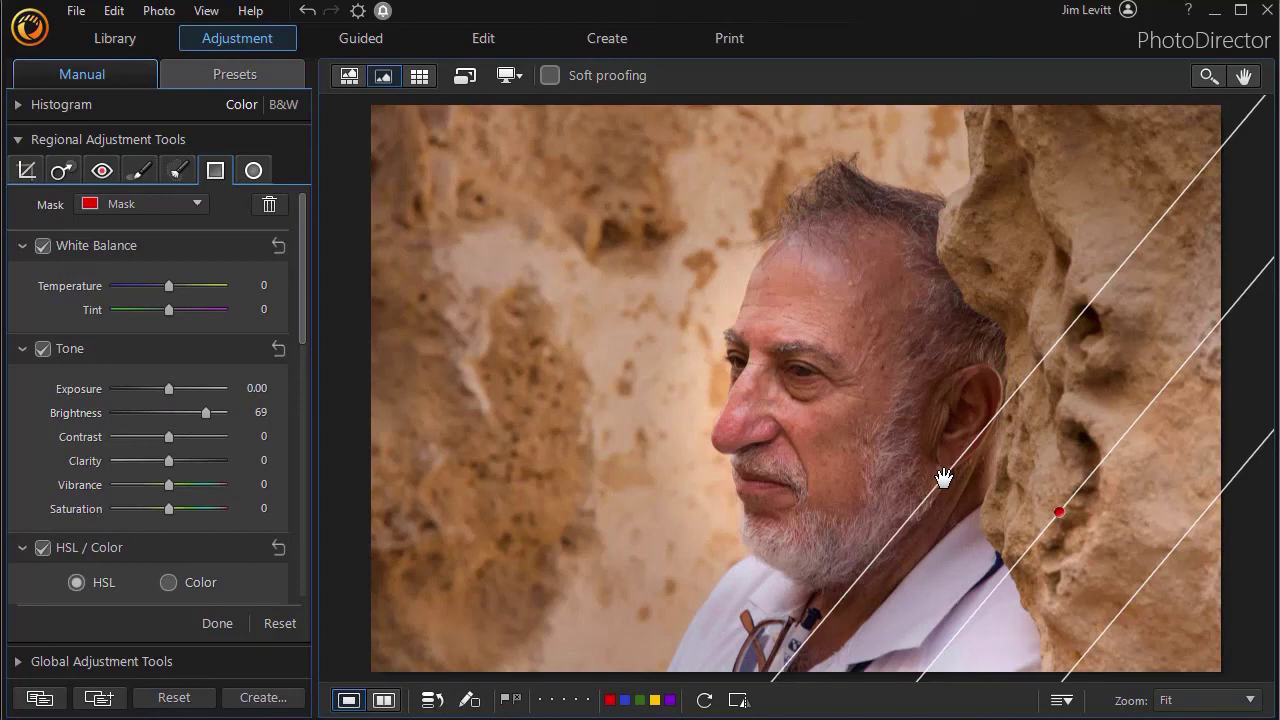
drag(939, 476, 858, 410)
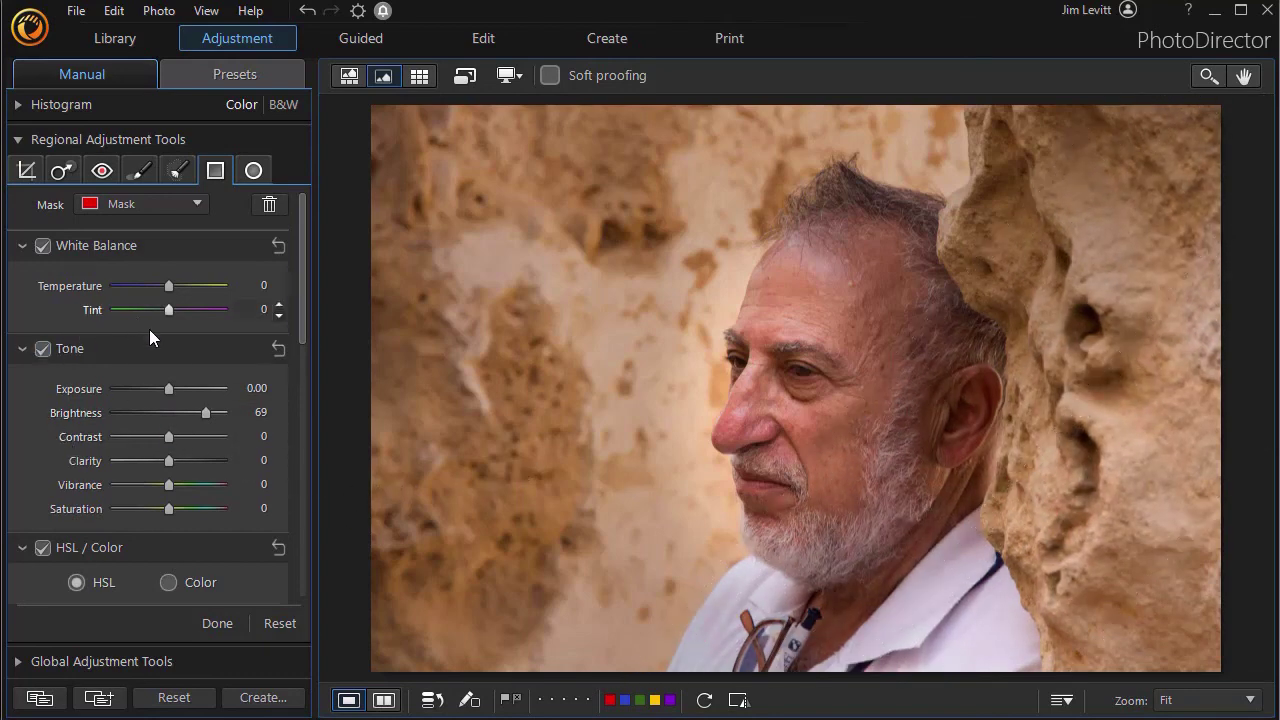
drag(205, 418, 211, 424)
Delete the lower-right graduated mask and the brightness -50 radial mask around the face.
click(270, 207)
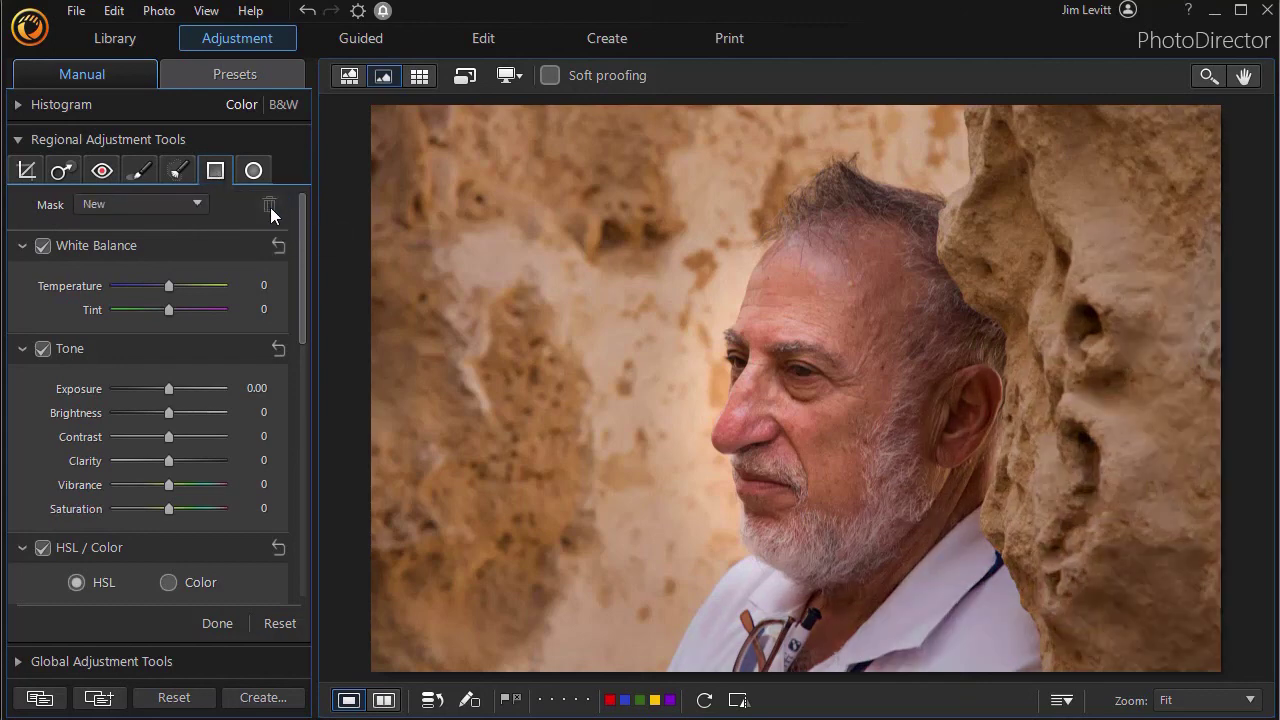
click(254, 184)
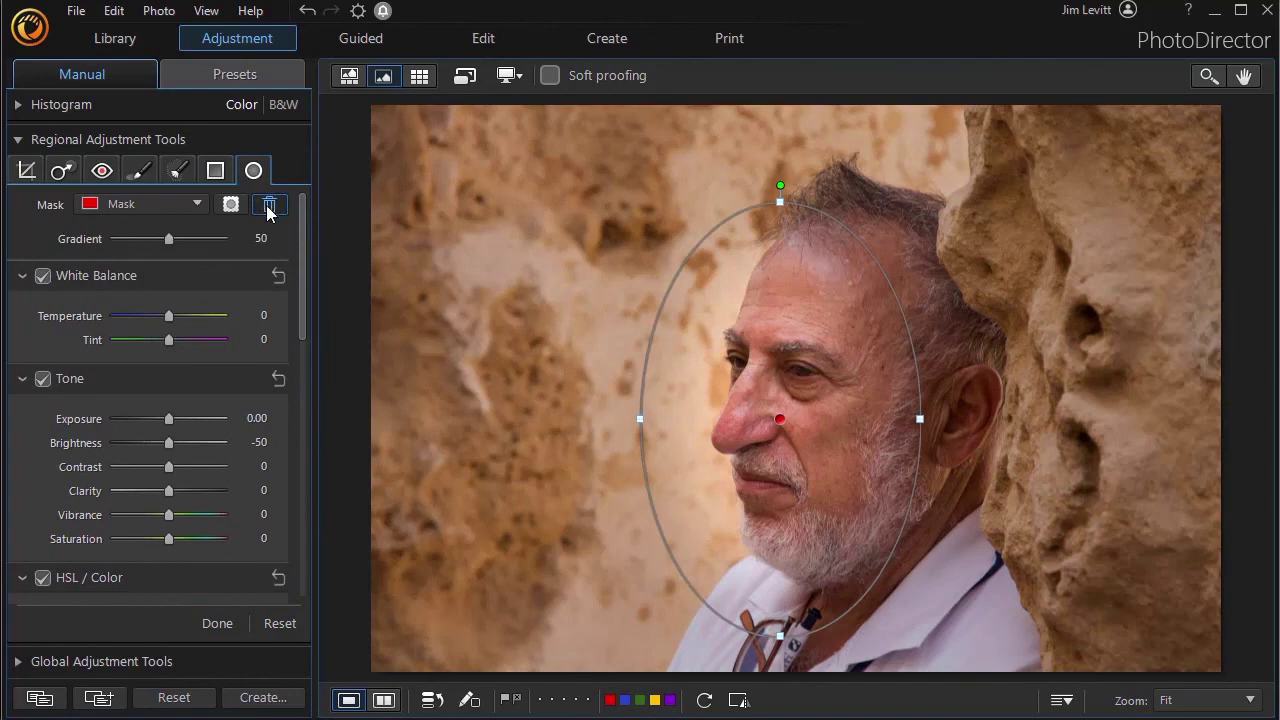
click(267, 205)
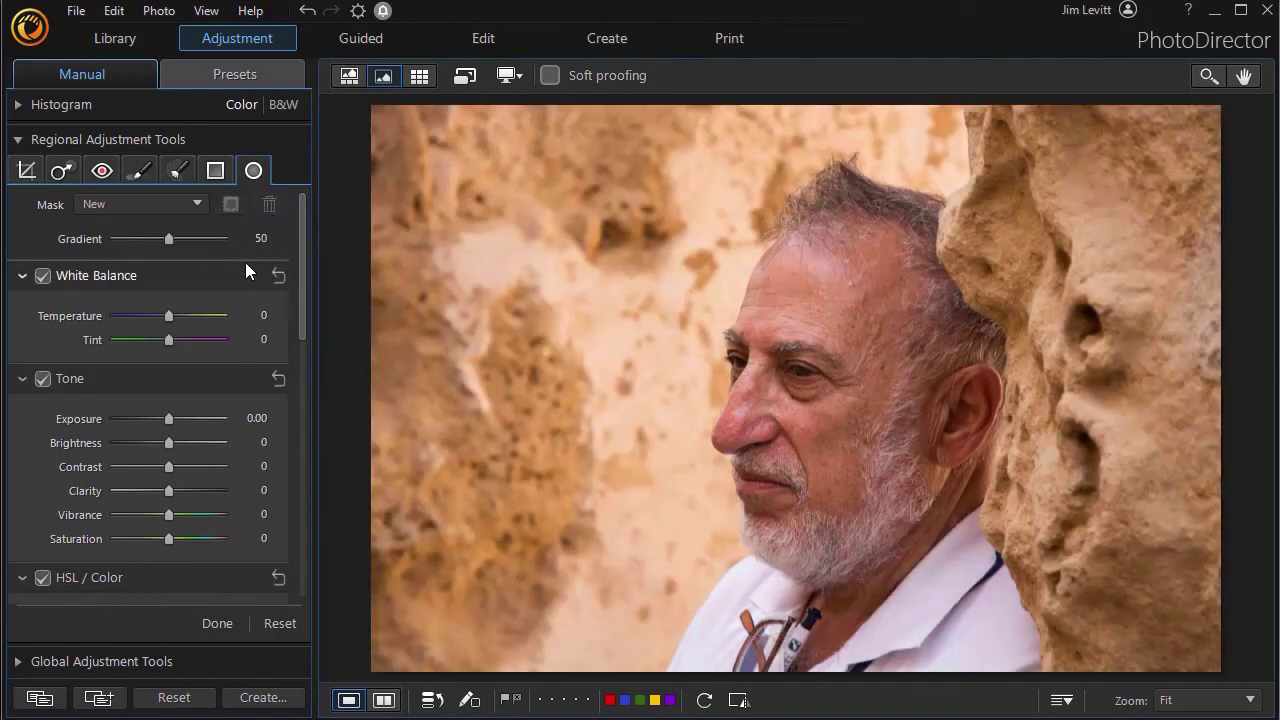